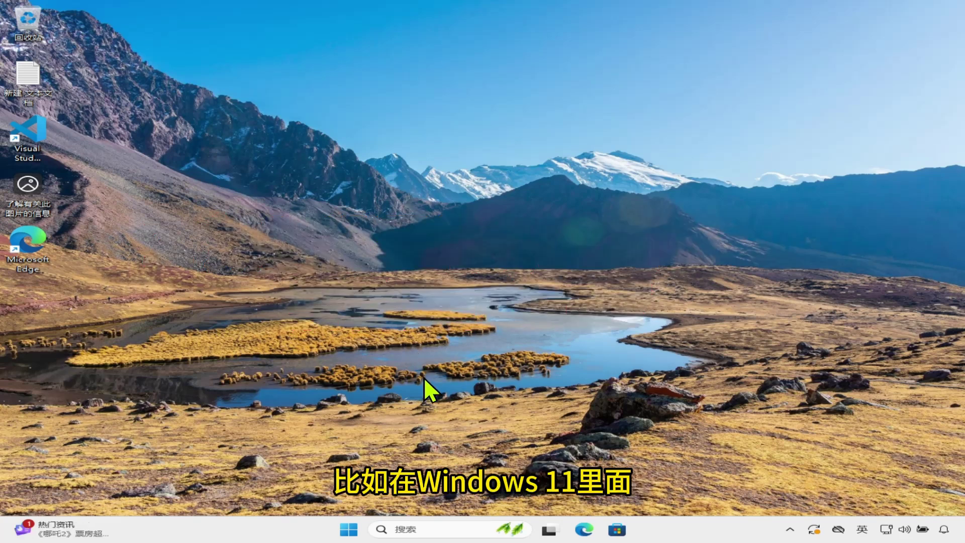
- Open the list of installed apps (安装的应用) in Windows Settings
left_click(349, 529)
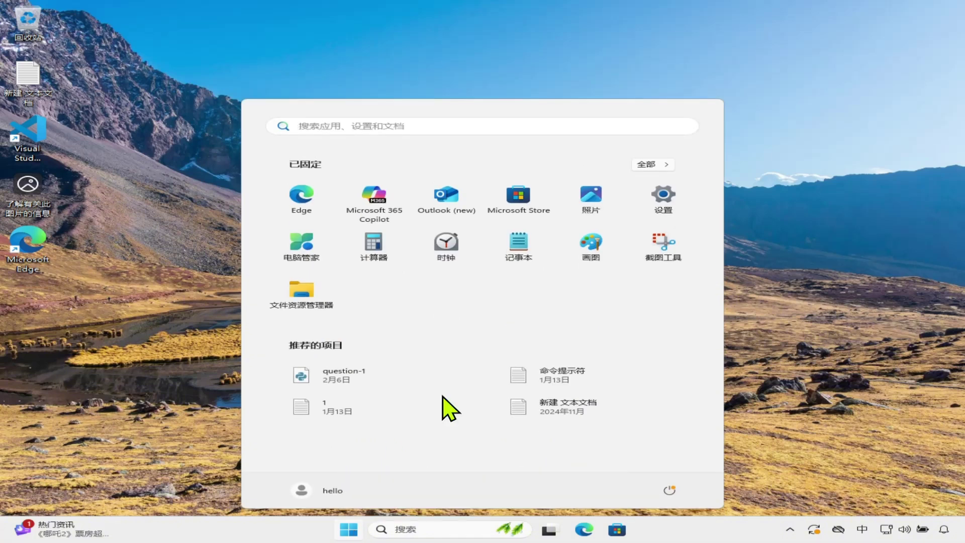
left_click(665, 201)
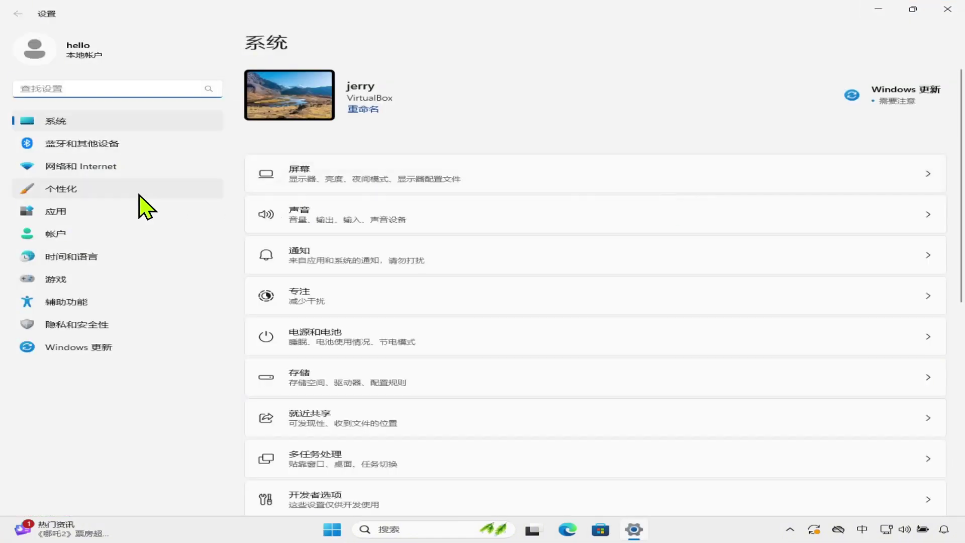
left_click(85, 210)
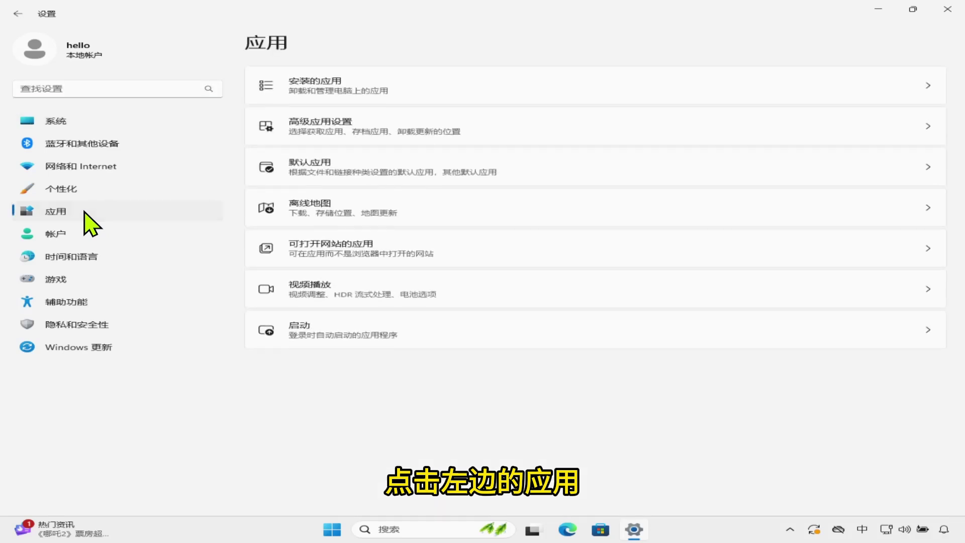
left_click(926, 87)
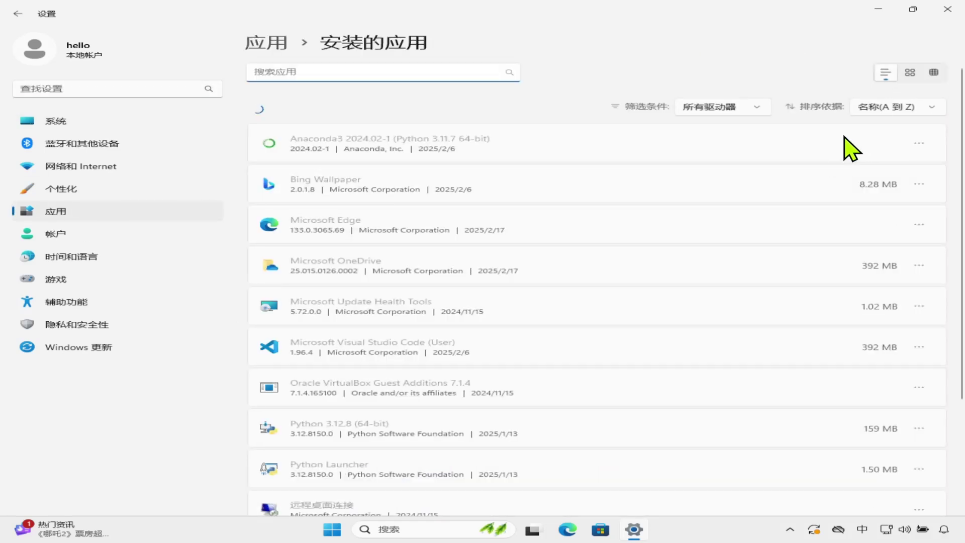
- Find Power Automate among the installed apps and open its advanced options (高级选项)
scroll(824, 236, "down", 5)
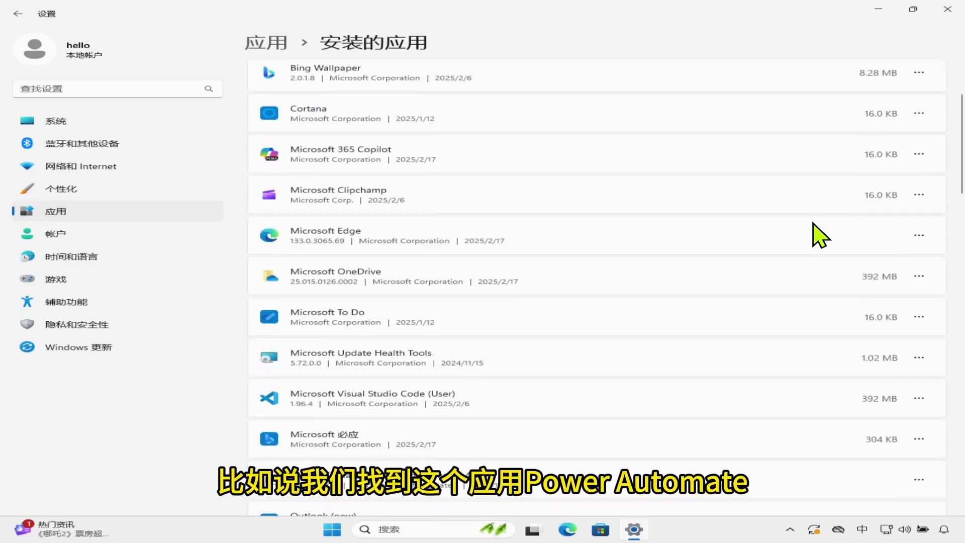
scroll(815, 234, "down", 3)
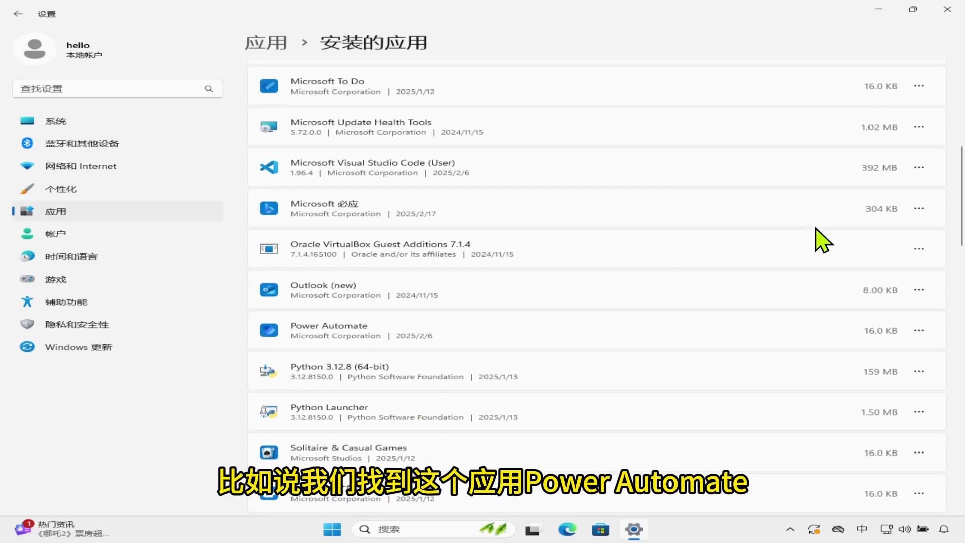
left_click(919, 331)
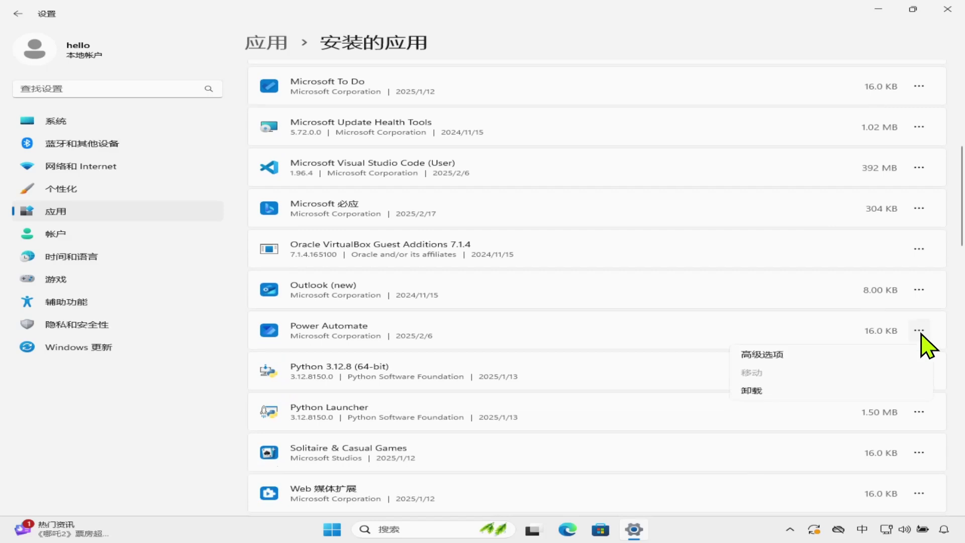
left_click(807, 355)
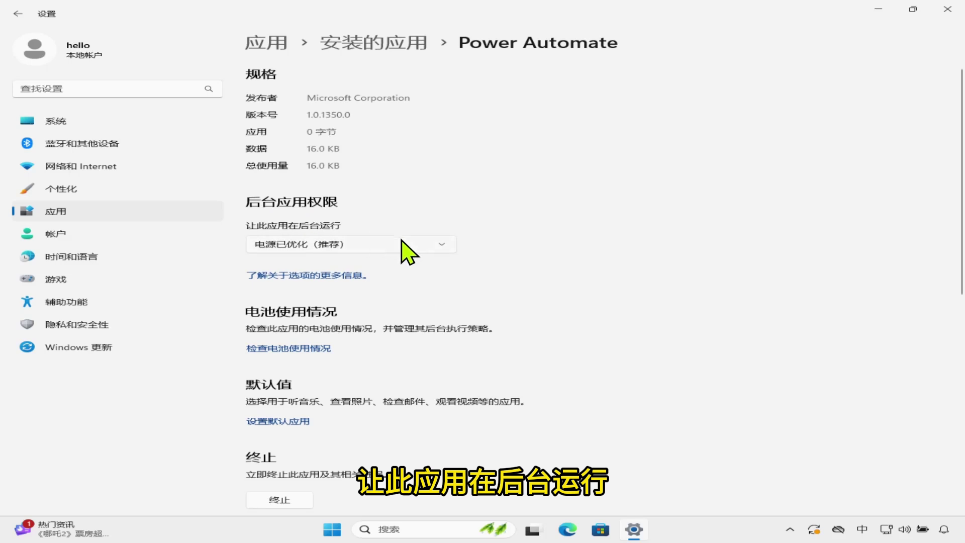
- Try the background permissions 始终 and 电源已优化（推荐） for Power Automate
left_click(447, 245)
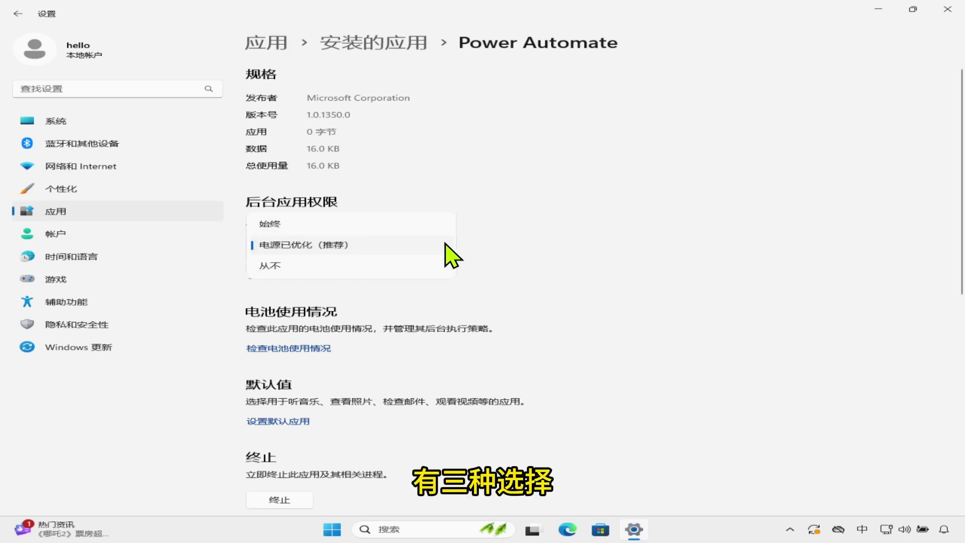
left_click(378, 224)
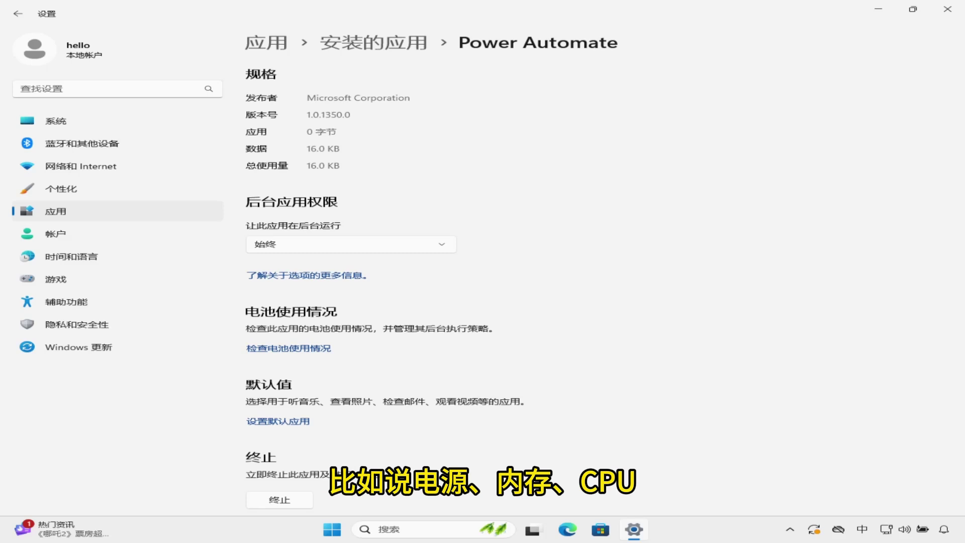
left_click(346, 245)
left_click(346, 266)
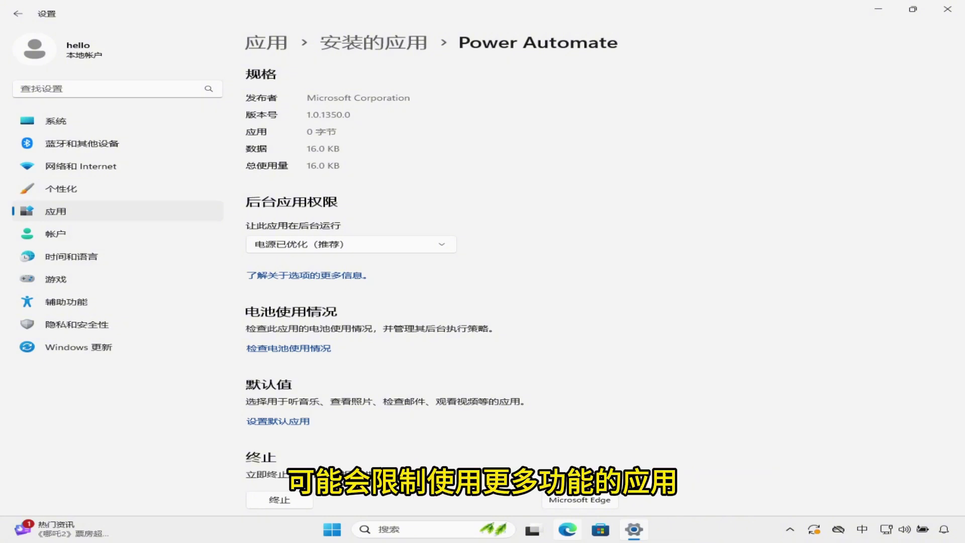
- Set Power Automate's background app permission to 从不
left_click(396, 247)
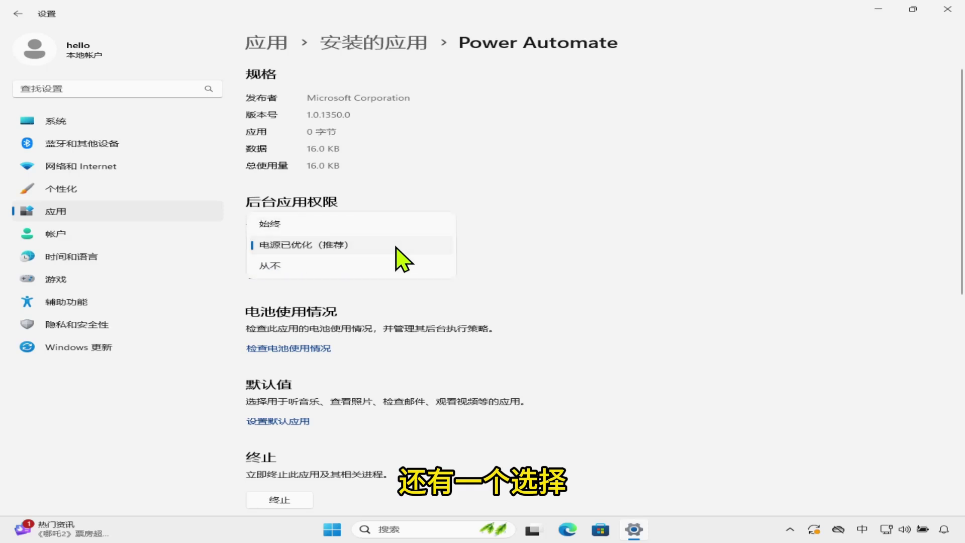
left_click(363, 271)
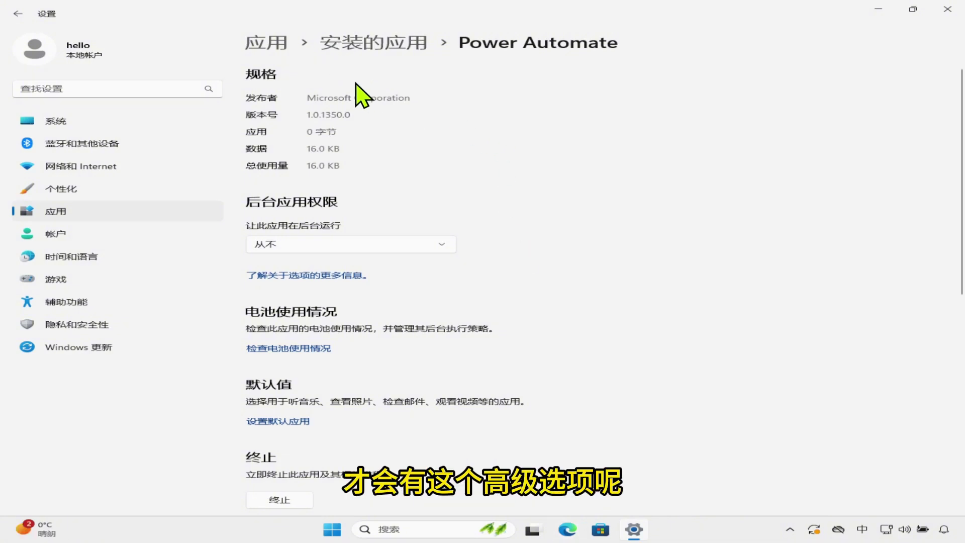
- Return to the installed apps list and check which management options are offered for Anaconda3
left_click(275, 45)
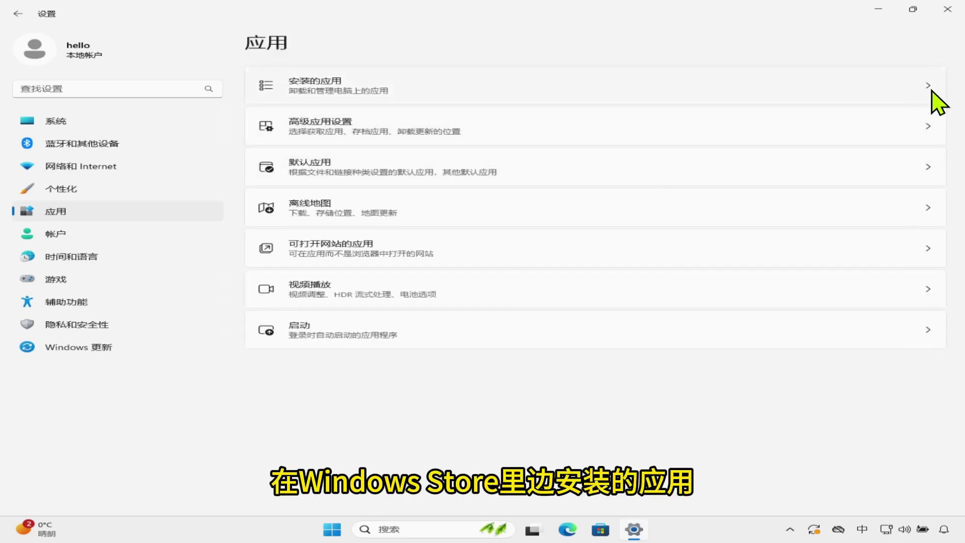
left_click(939, 102)
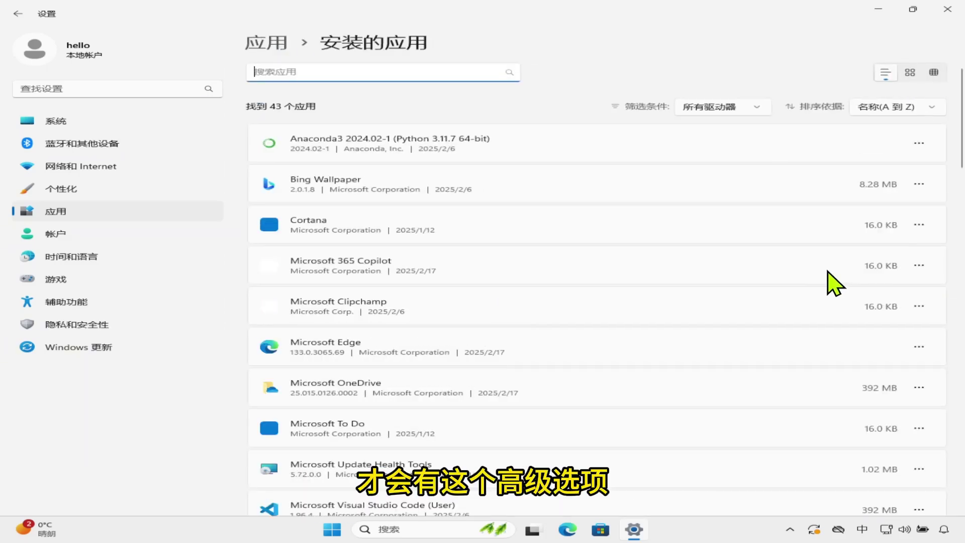
scroll(819, 269, "down", 2)
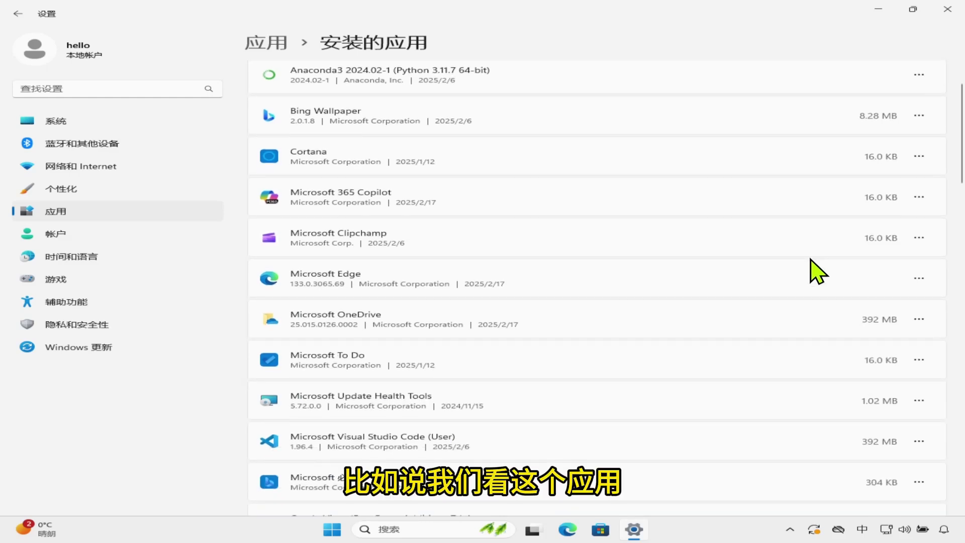
scroll(855, 244, "up", 2)
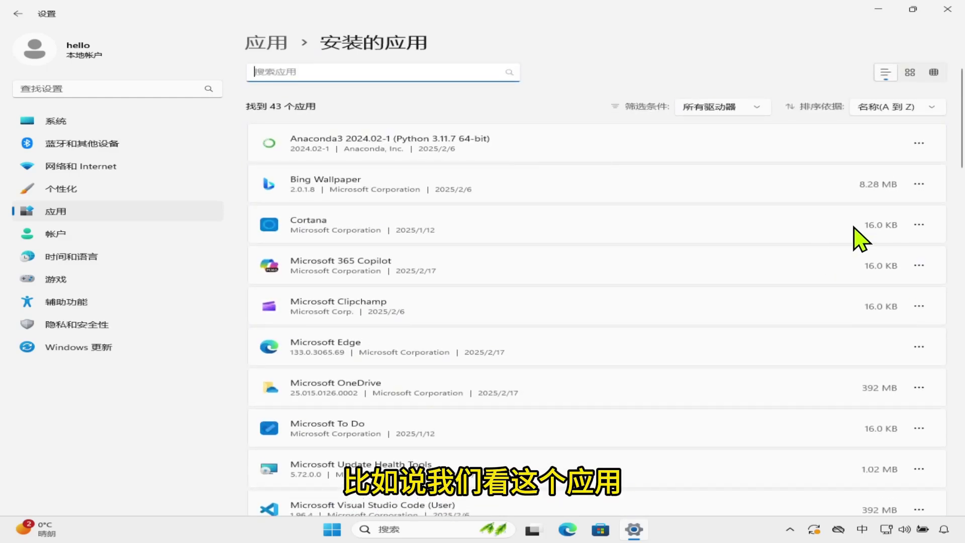
left_click(920, 145)
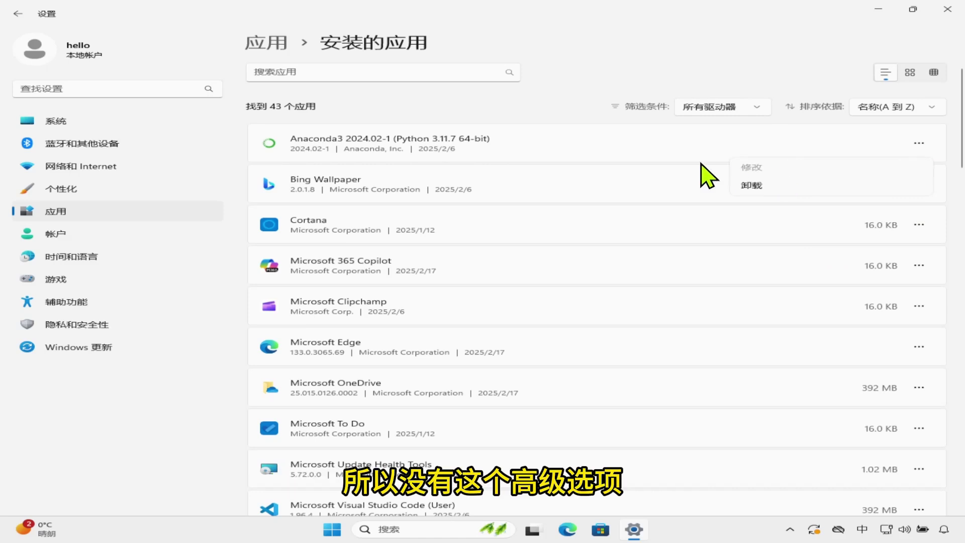
- Open the advanced options (高级选项) of Microsoft To Do from the installed apps list
scroll(825, 323, "down", 3)
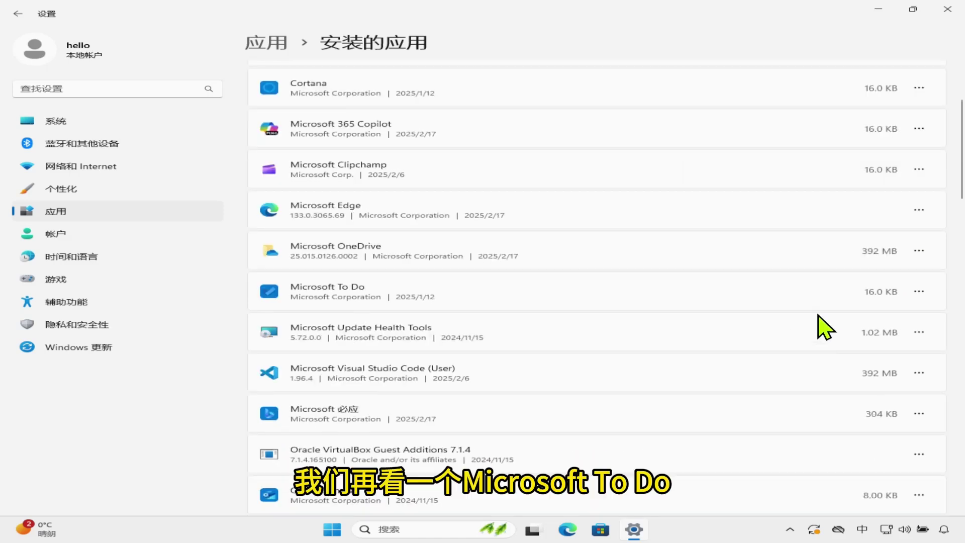
left_click(919, 294)
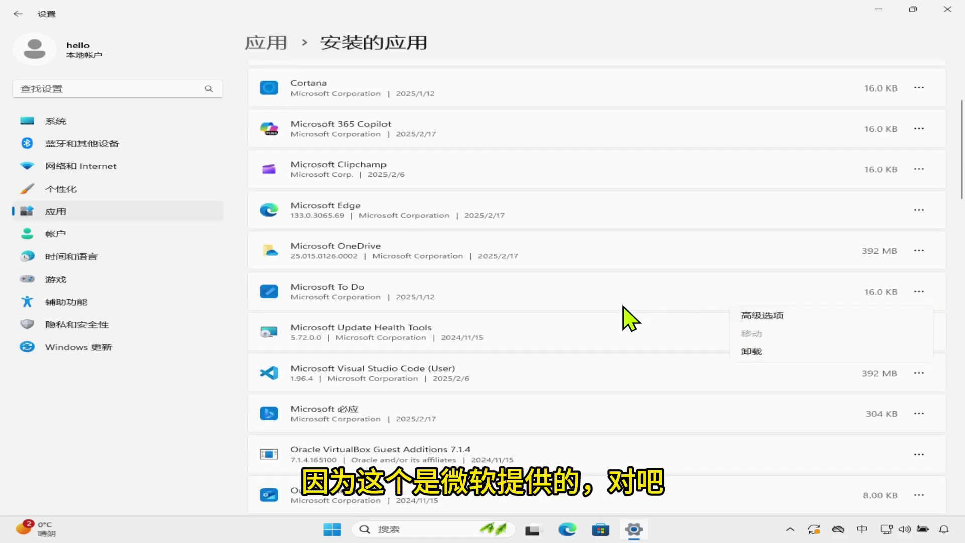
left_click(762, 315)
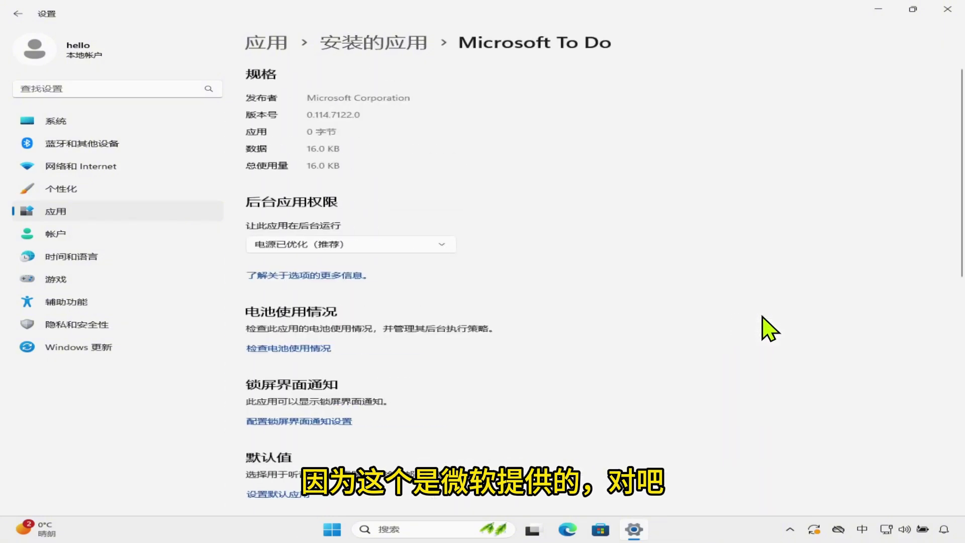
- Review the background permission choices for Microsoft To Do without changing the selection
left_click(439, 246)
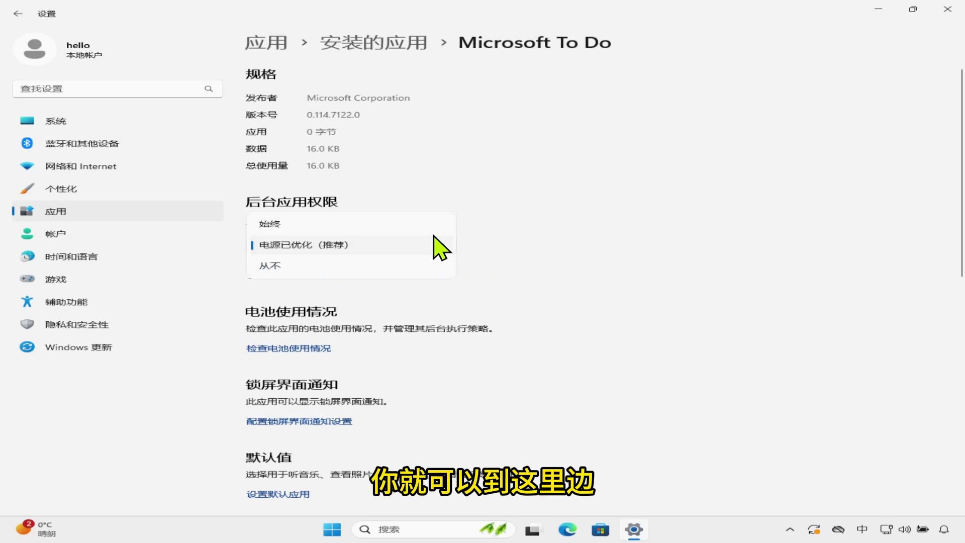
left_click(565, 274)
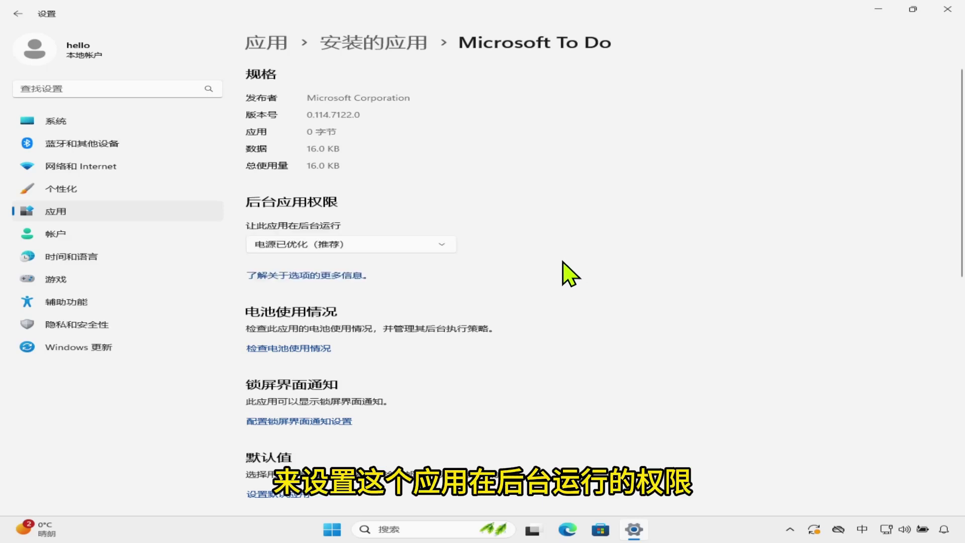
left_click(444, 245)
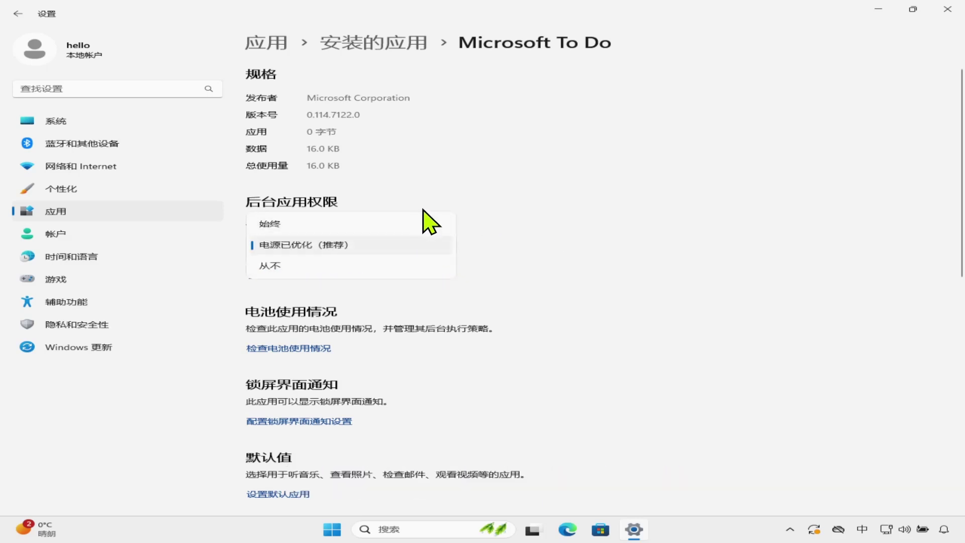
left_click(542, 275)
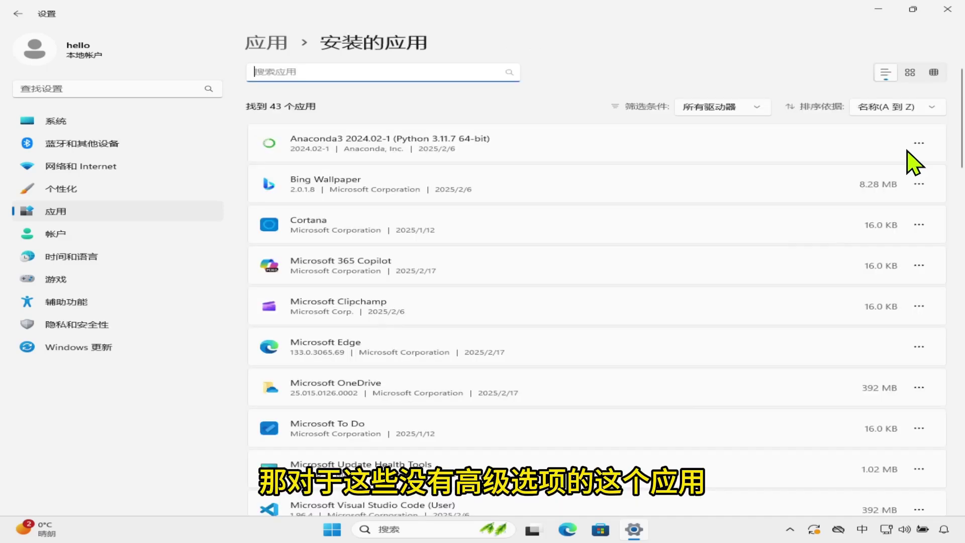
- Compare the management options offered for Anaconda3 and Cortana in the installed apps list
left_click(918, 144)
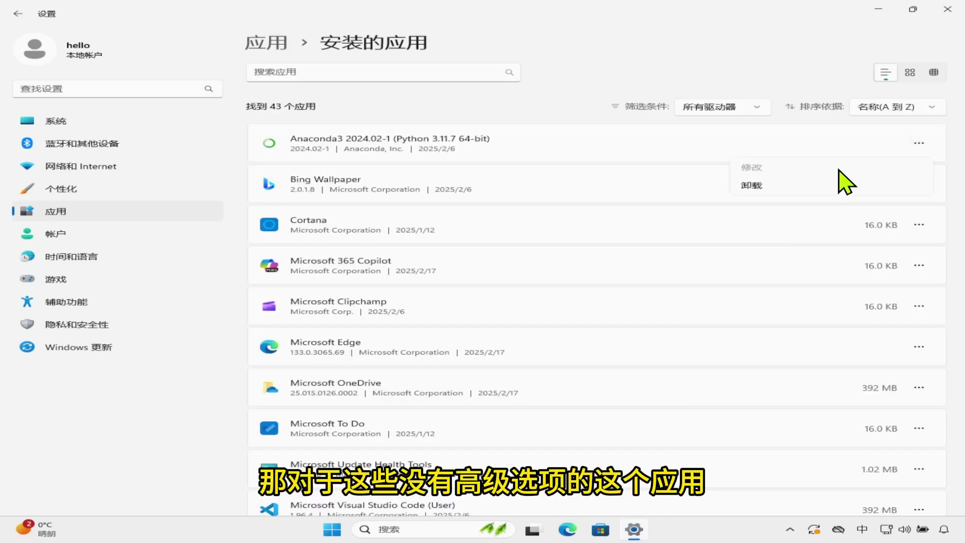
left_click(692, 155)
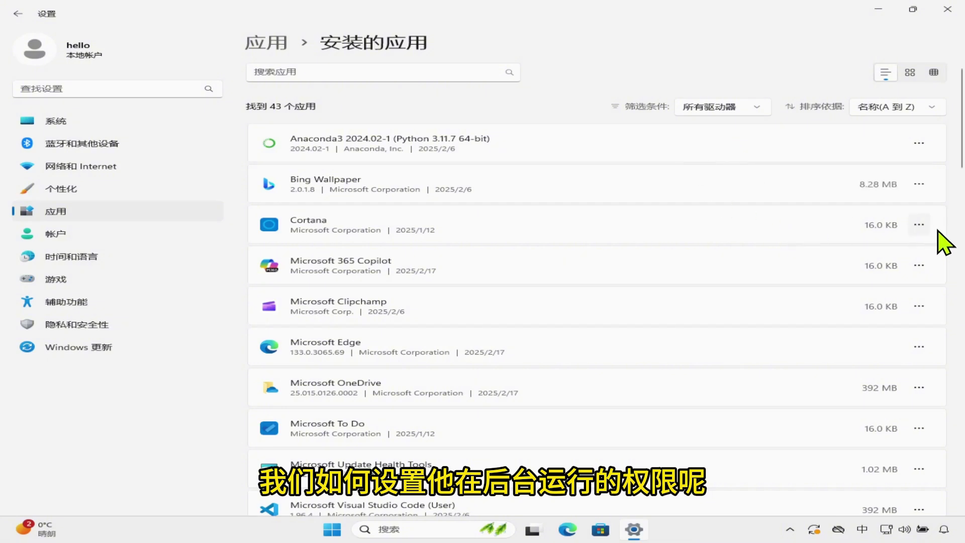
left_click(915, 226)
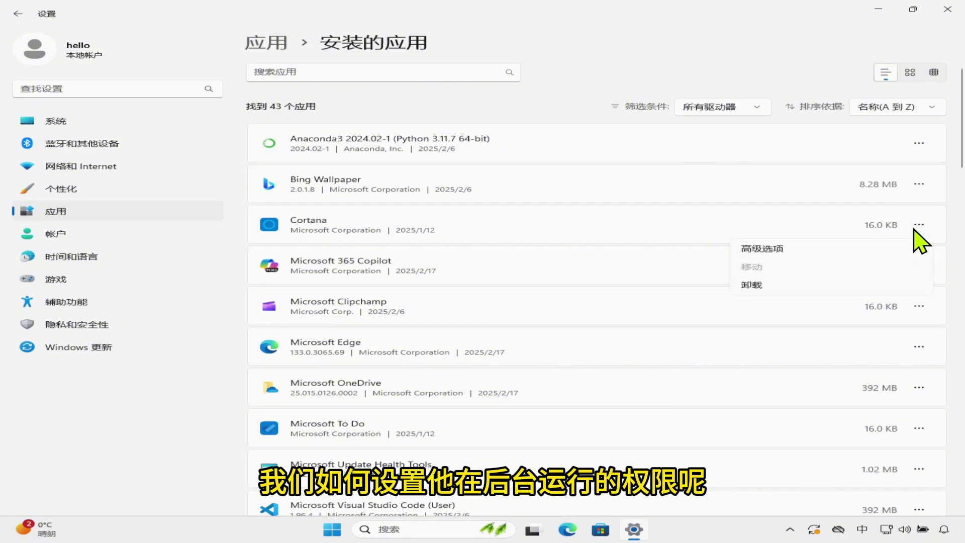
left_click(646, 224)
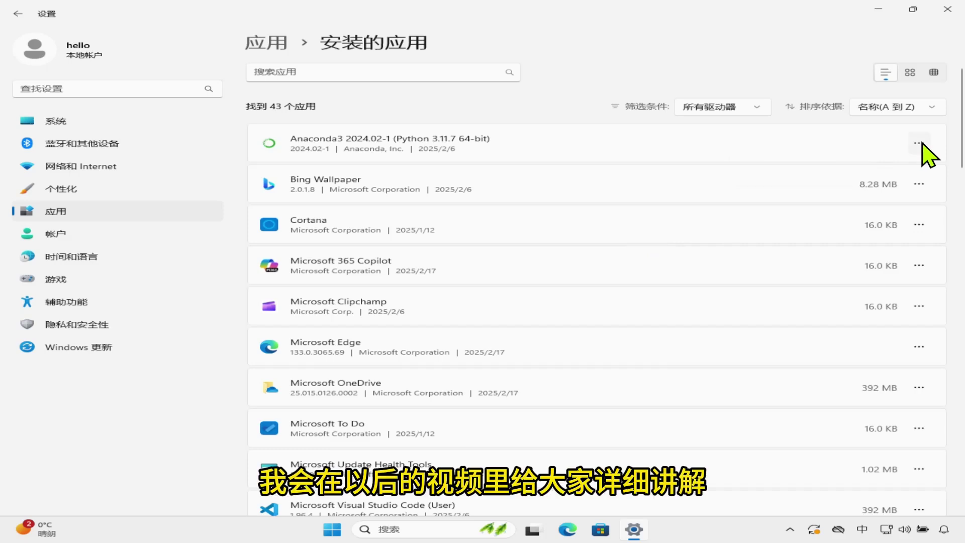
left_click(919, 143)
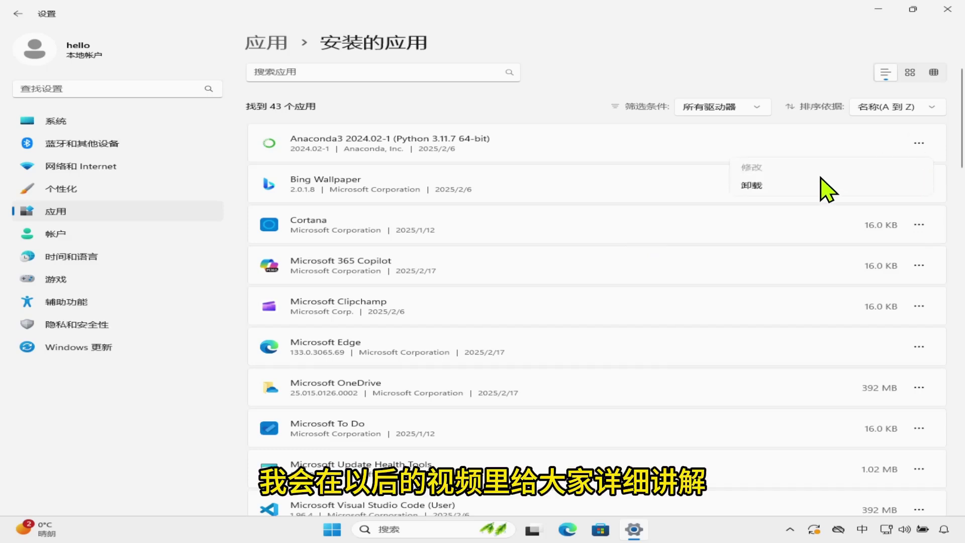